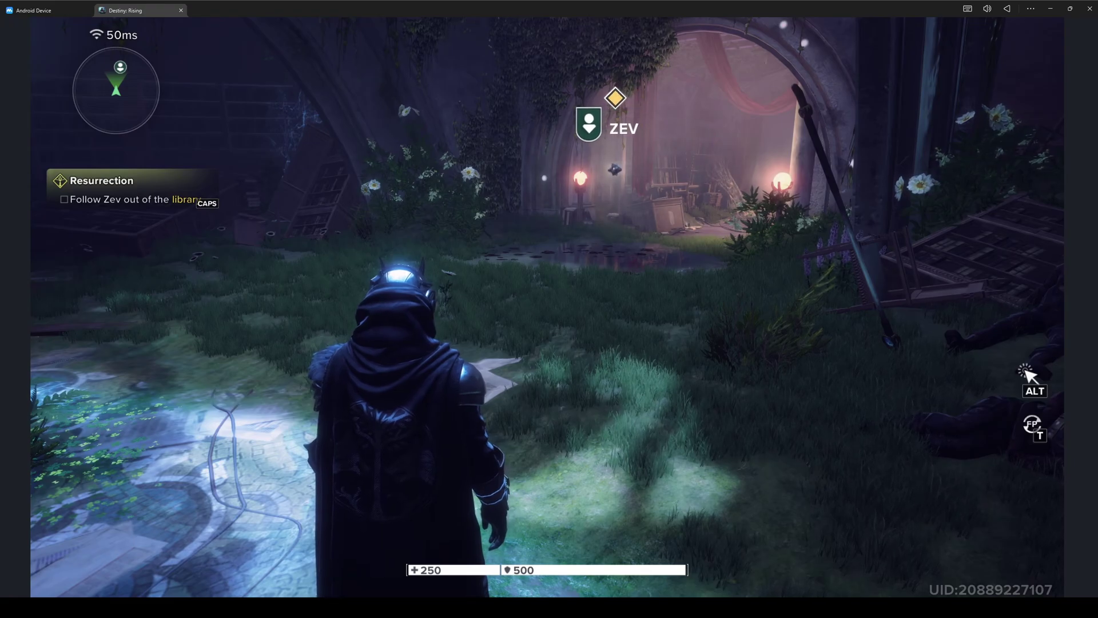
{"action": "key", "text": "a"}
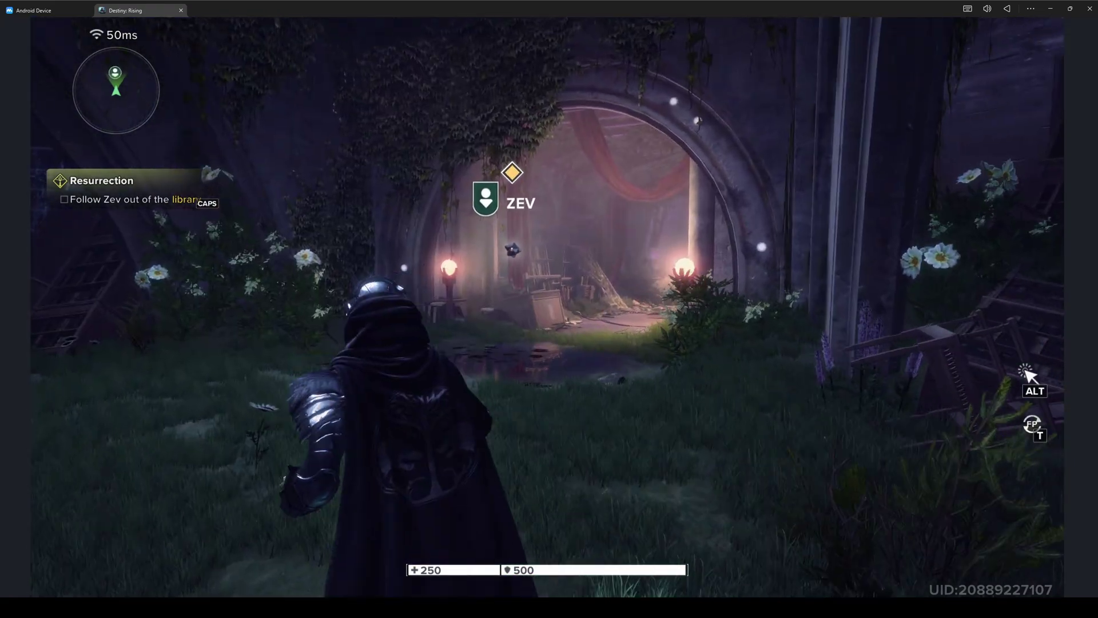
{"action": "key", "text": "d"}
{"action": "key", "text": "w"}
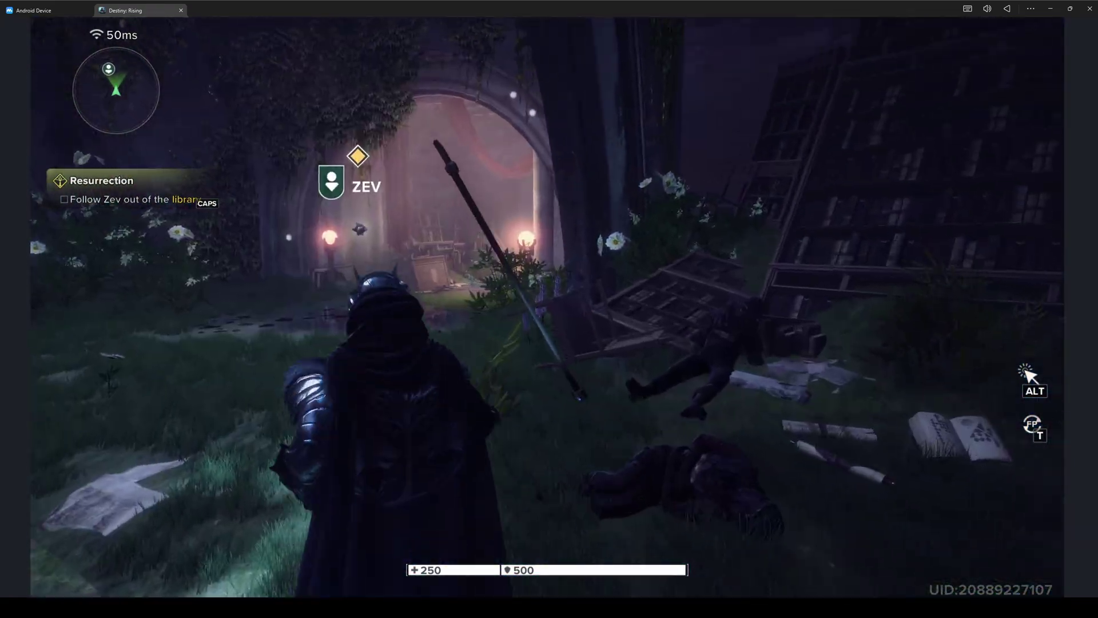
{"action": "key", "text": "a"}
{"action": "key", "text": "w"}
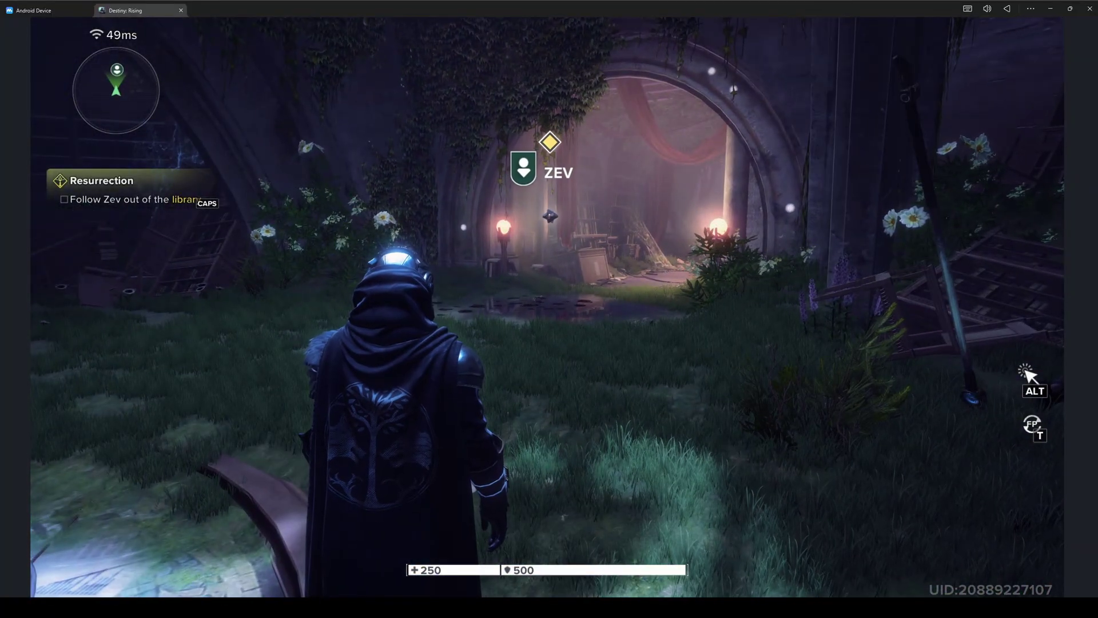
{"action": "key", "text": "s"}
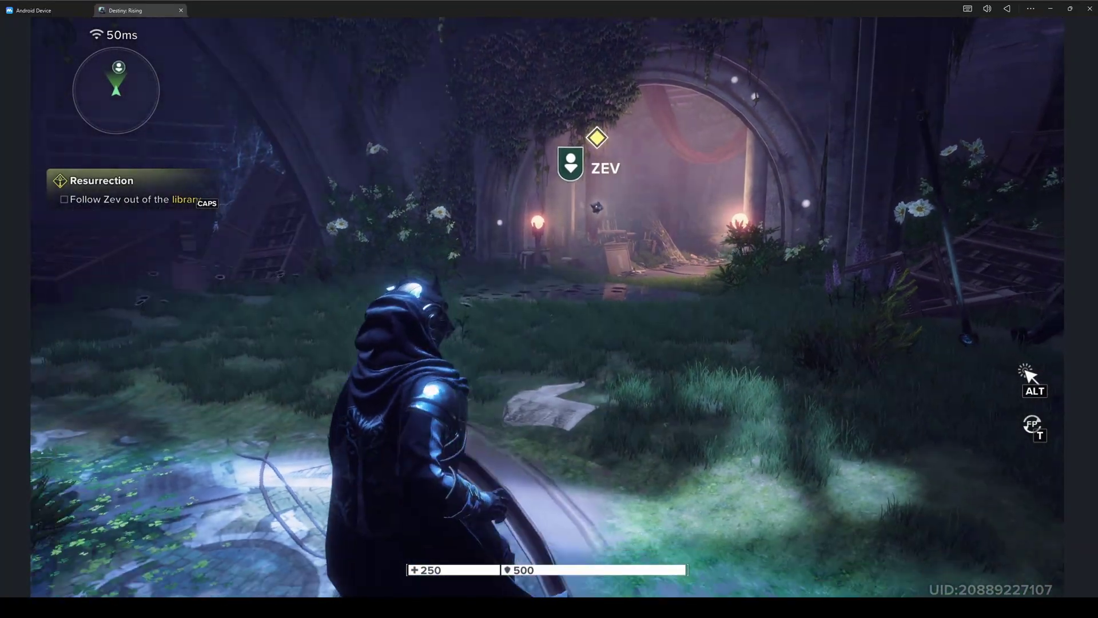
{"action": "key", "text": "s"}
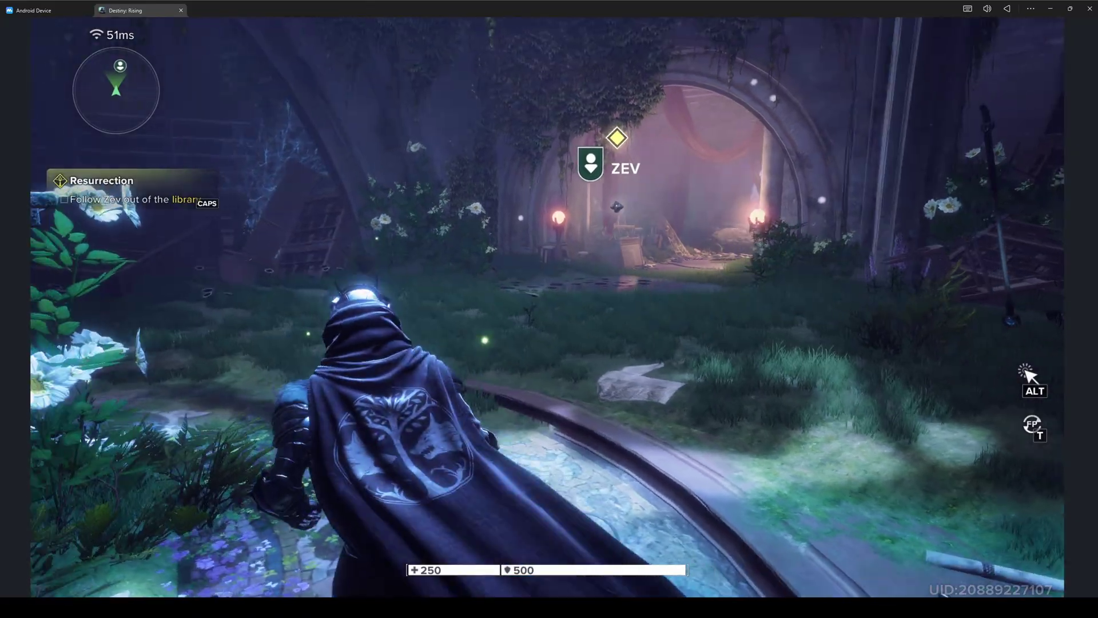
{"action": "key", "text": "w"}
{"action": "key", "text": "s"}
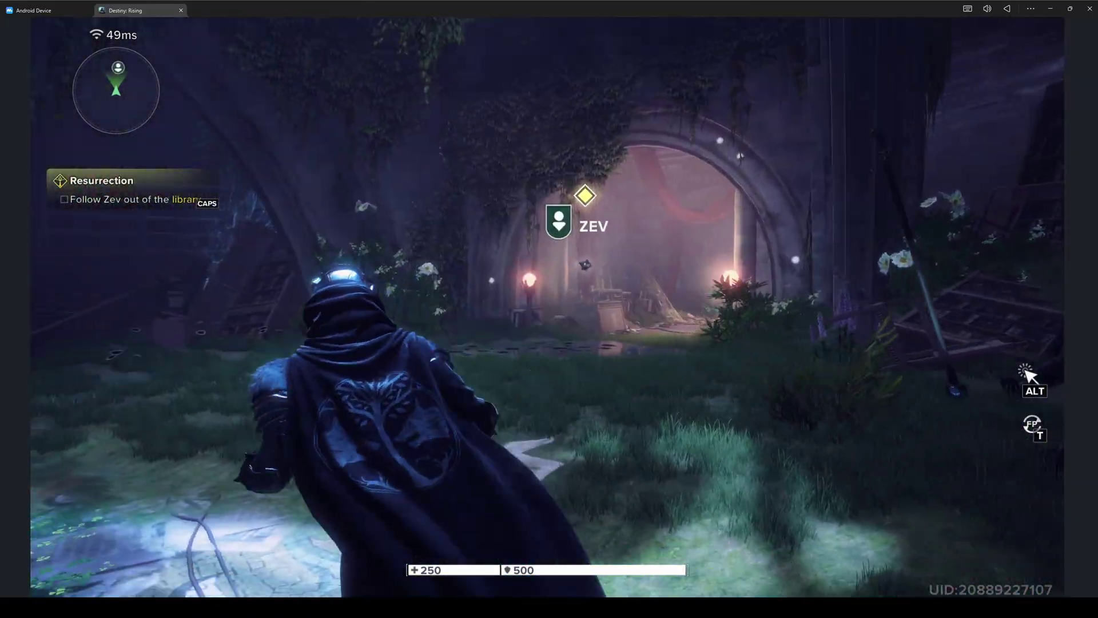
{"action": "key", "text": "w"}
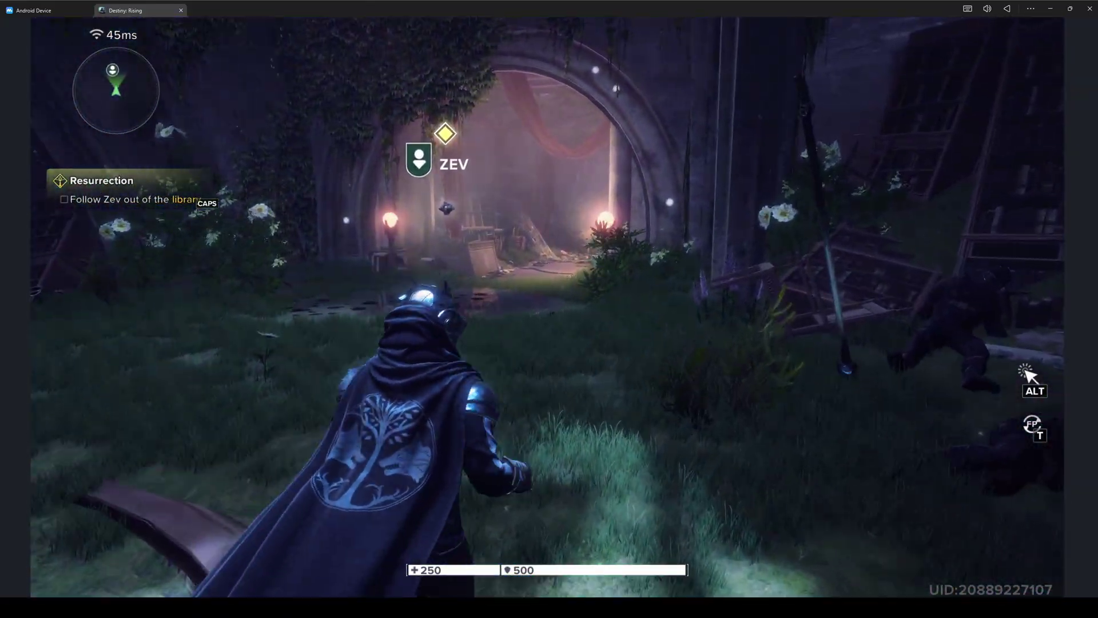
{"action": "key", "text": "w"}
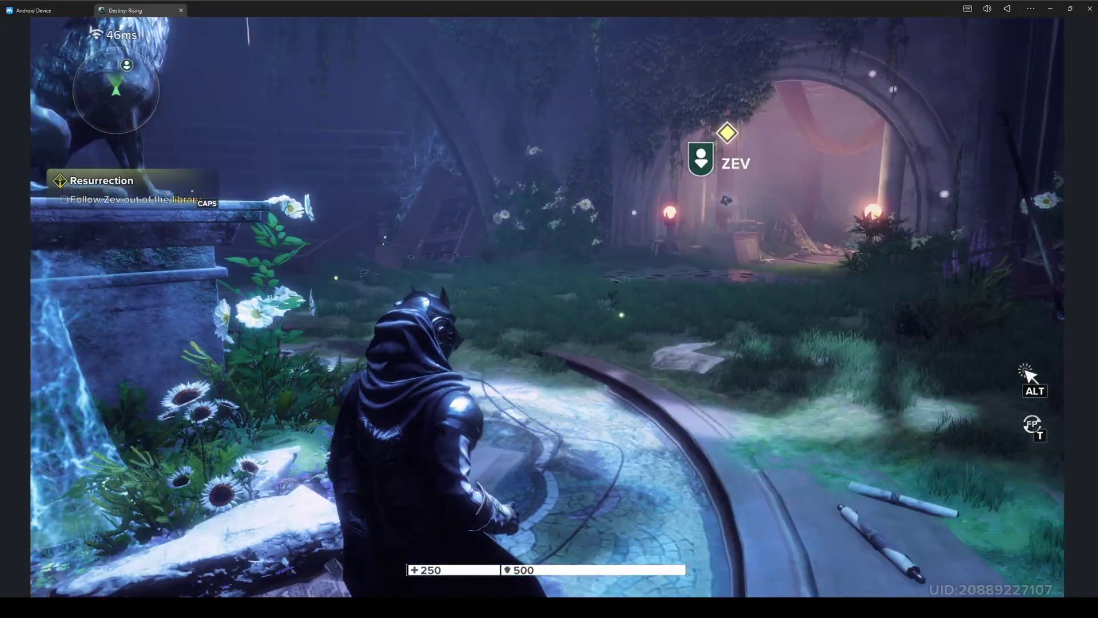
Step: Open the game settings and review the Effects options for field of view, motion blur, screenshake and notifications
{"action": "key", "text": "Escape"}
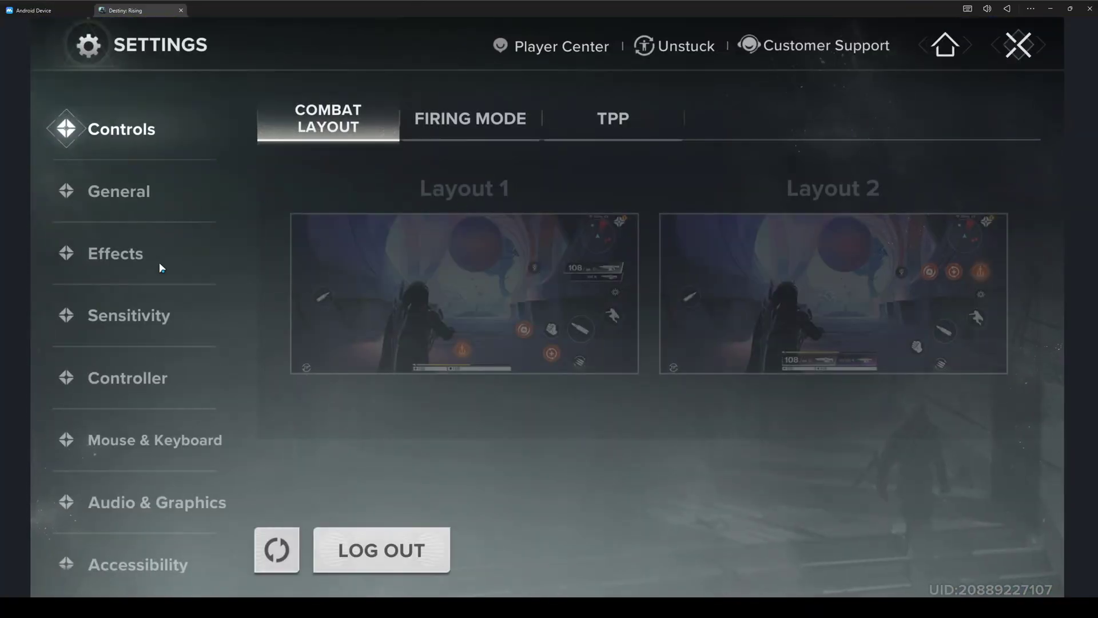
{"action": "left_click", "coordinate": [132, 280]}
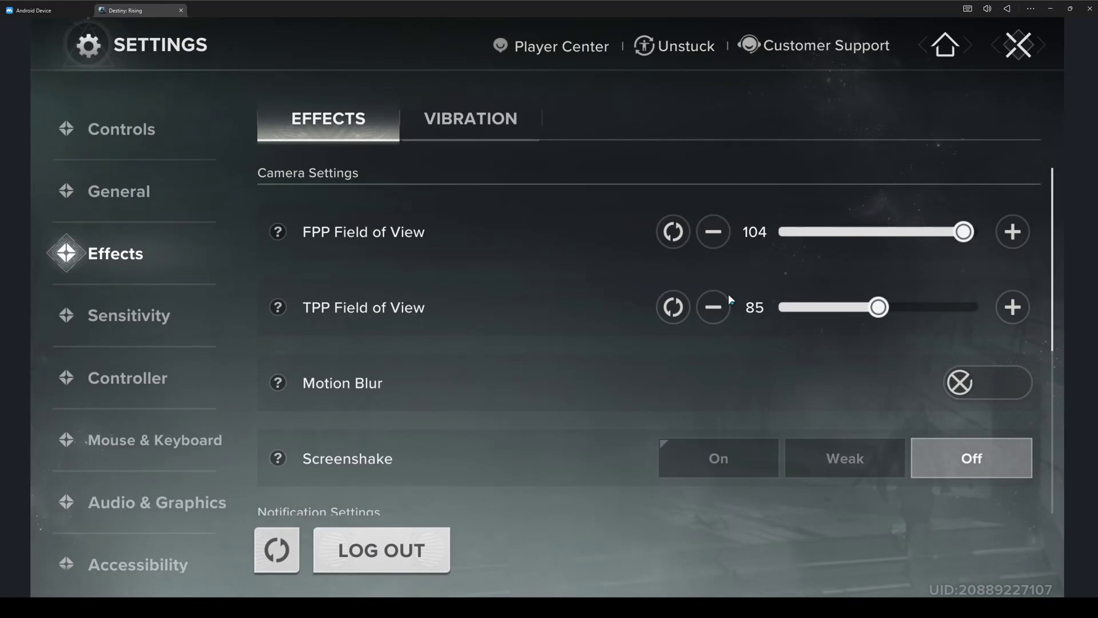
{"action": "scroll", "coordinate": [901, 245], "scroll_direction": "down", "scroll_amount": 1}
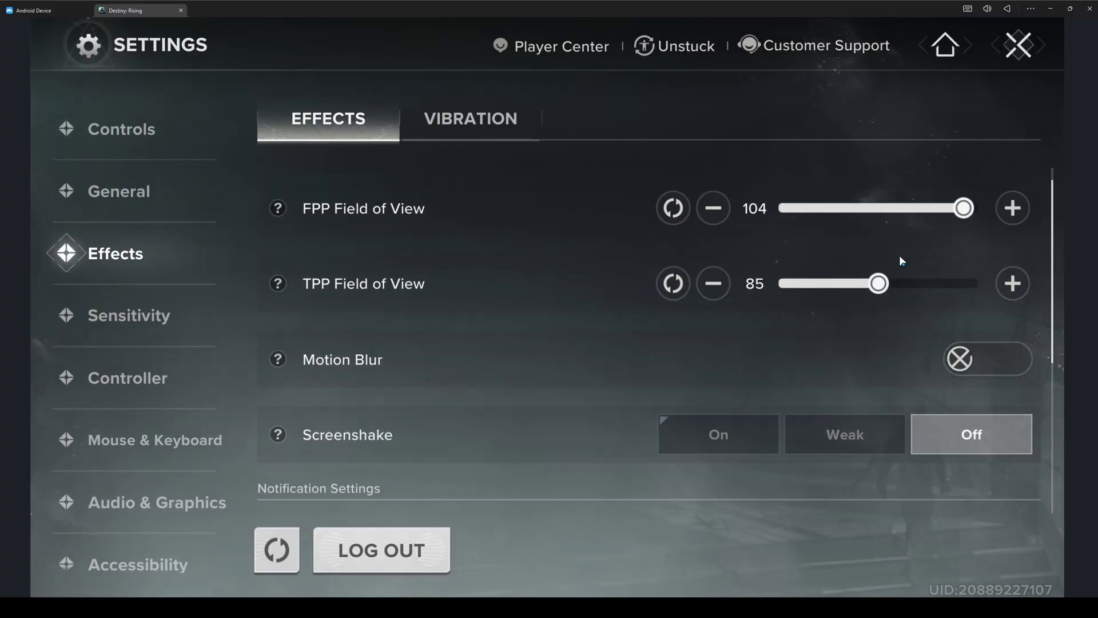
{"action": "scroll", "coordinate": [821, 277], "scroll_direction": "down", "scroll_amount": 3}
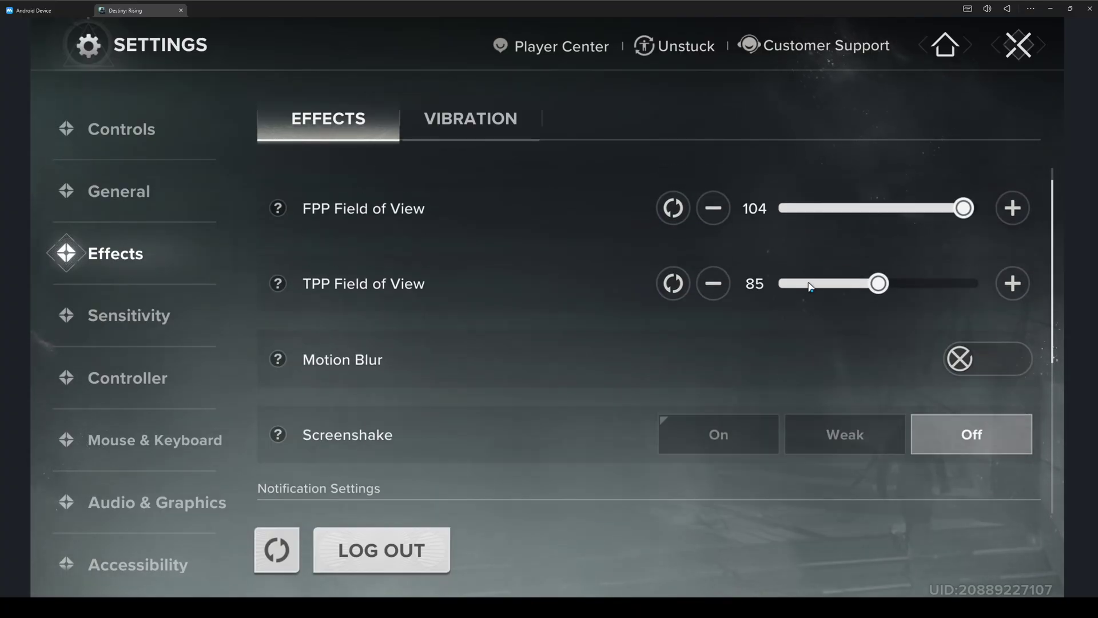
{"action": "scroll", "coordinate": [809, 286], "scroll_direction": "down", "scroll_amount": 3}
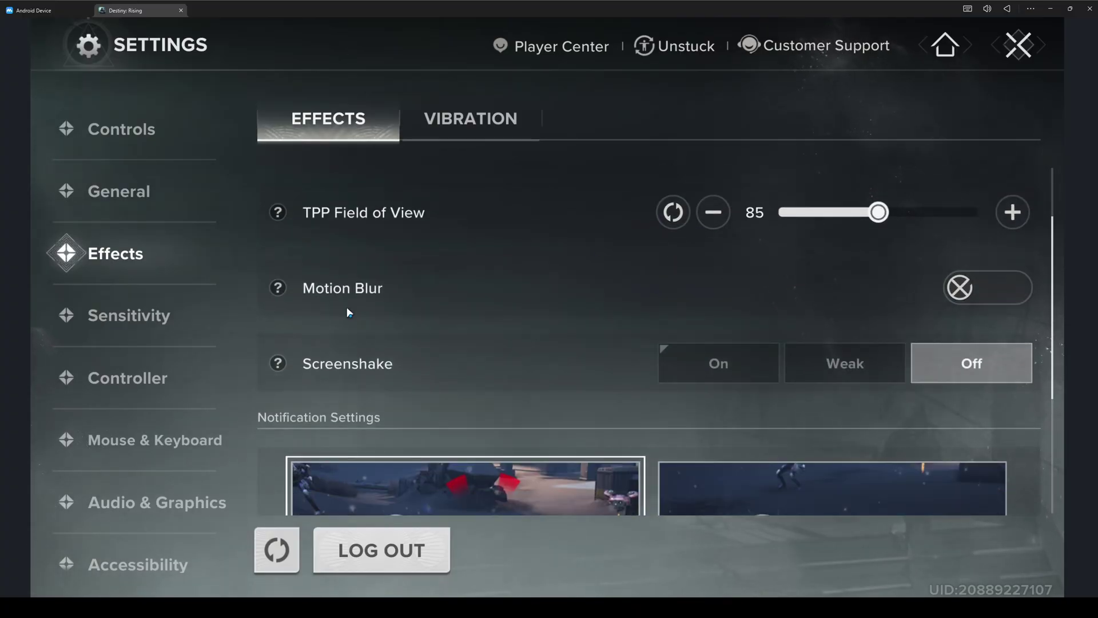
{"action": "scroll", "coordinate": [446, 314], "scroll_direction": "down", "scroll_amount": 1}
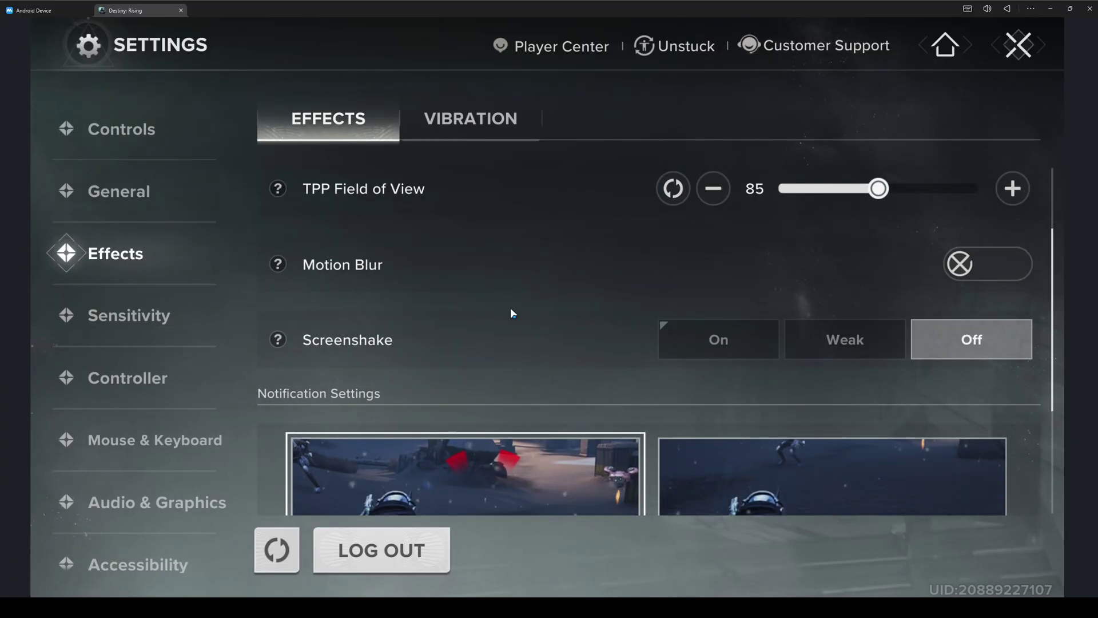
{"action": "scroll", "coordinate": [480, 316], "scroll_direction": "down", "scroll_amount": 3}
{"action": "scroll", "coordinate": [833, 293], "scroll_direction": "down", "scroll_amount": 5}
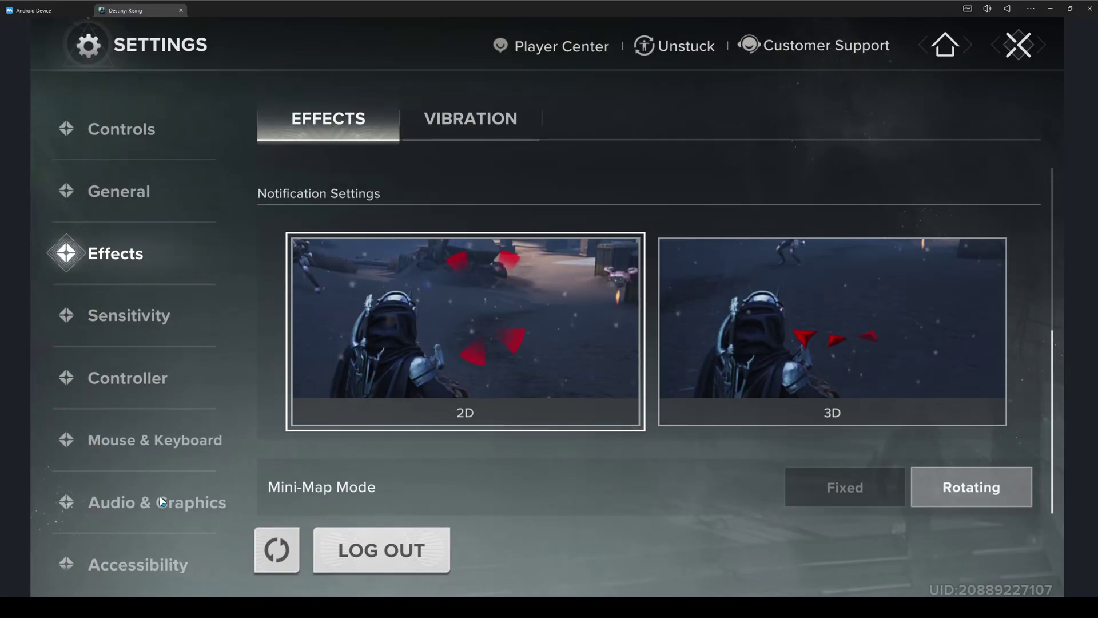
Step: Review the game's graphics mode, rendering quality, frame rate and texture precision settings
{"action": "left_click", "coordinate": [198, 505]}
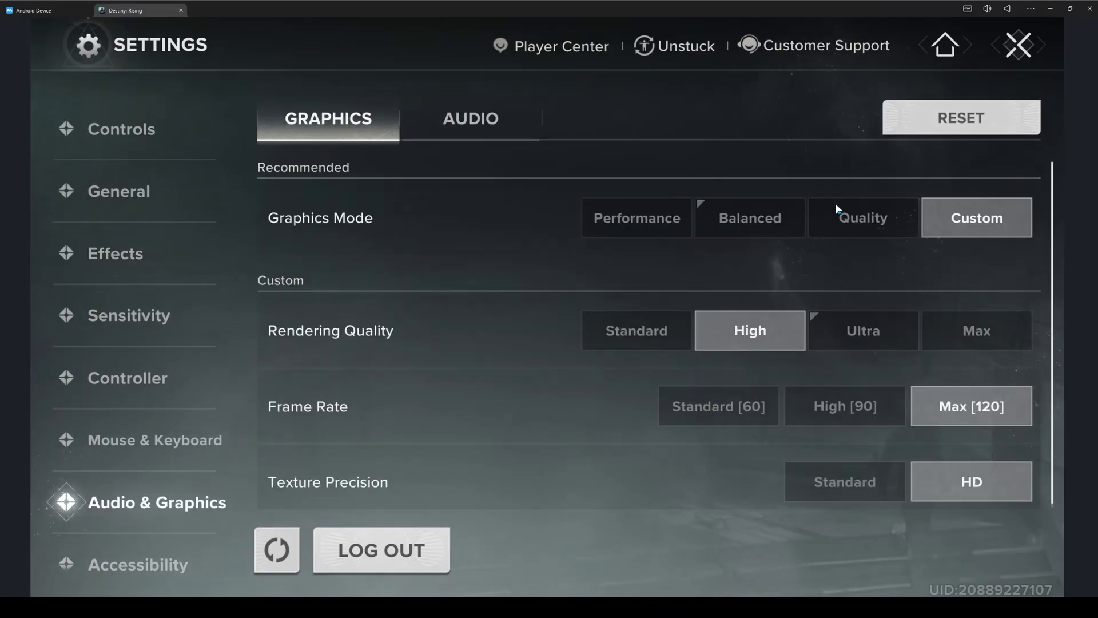
{"action": "scroll", "coordinate": [663, 258], "scroll_direction": "down", "scroll_amount": 1}
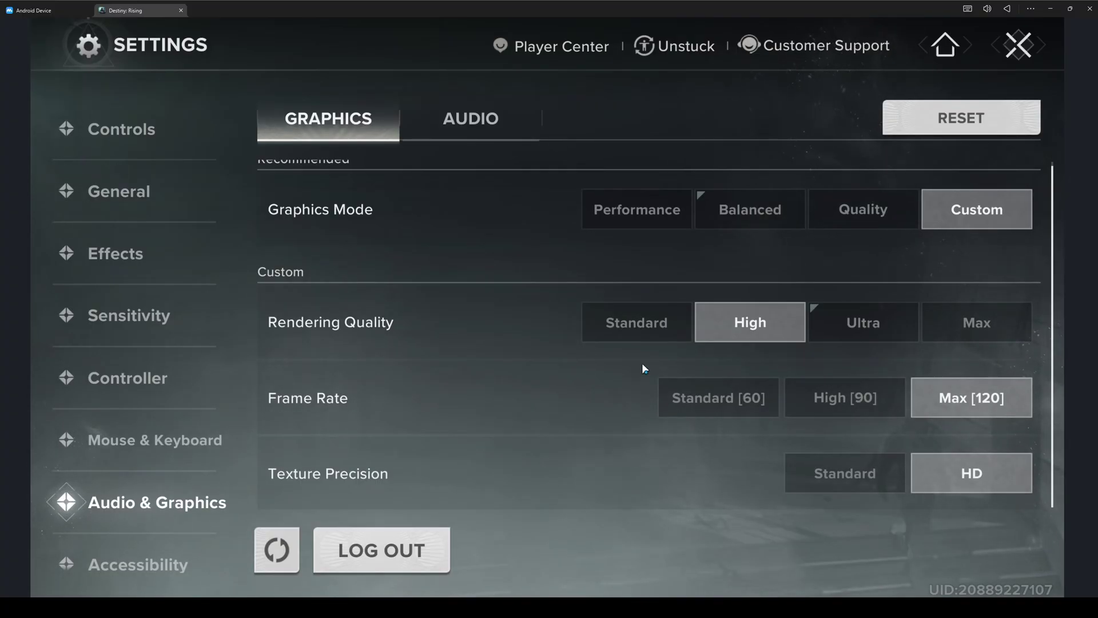
{"action": "scroll", "coordinate": [554, 366], "scroll_direction": "up", "scroll_amount": 1}
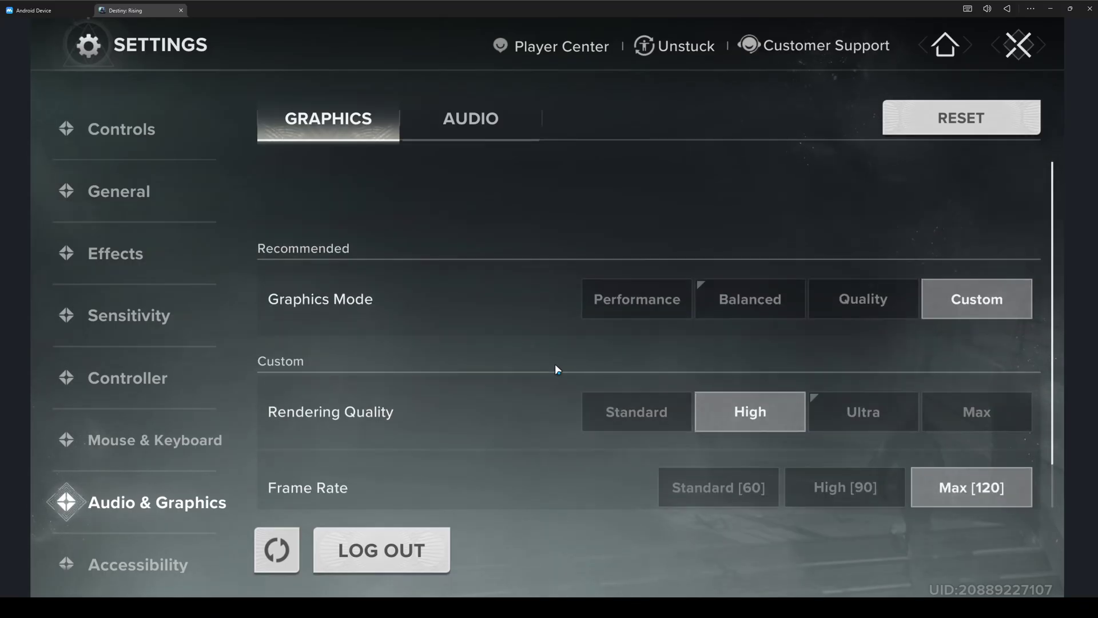
{"action": "scroll", "coordinate": [613, 382], "scroll_direction": "down", "scroll_amount": 1}
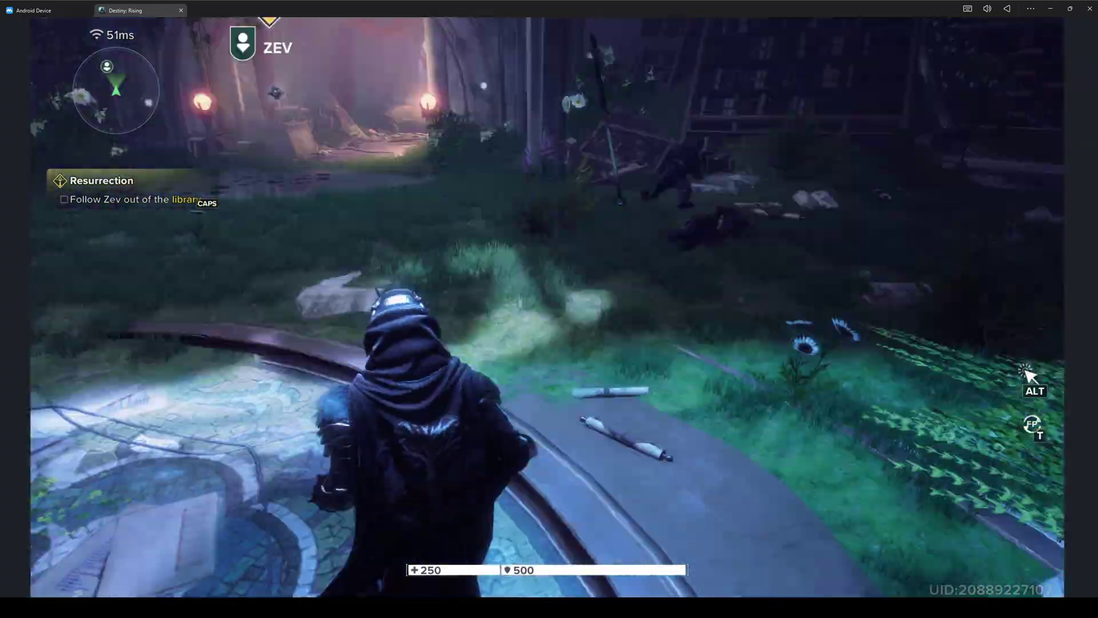
{"action": "key", "text": "w"}
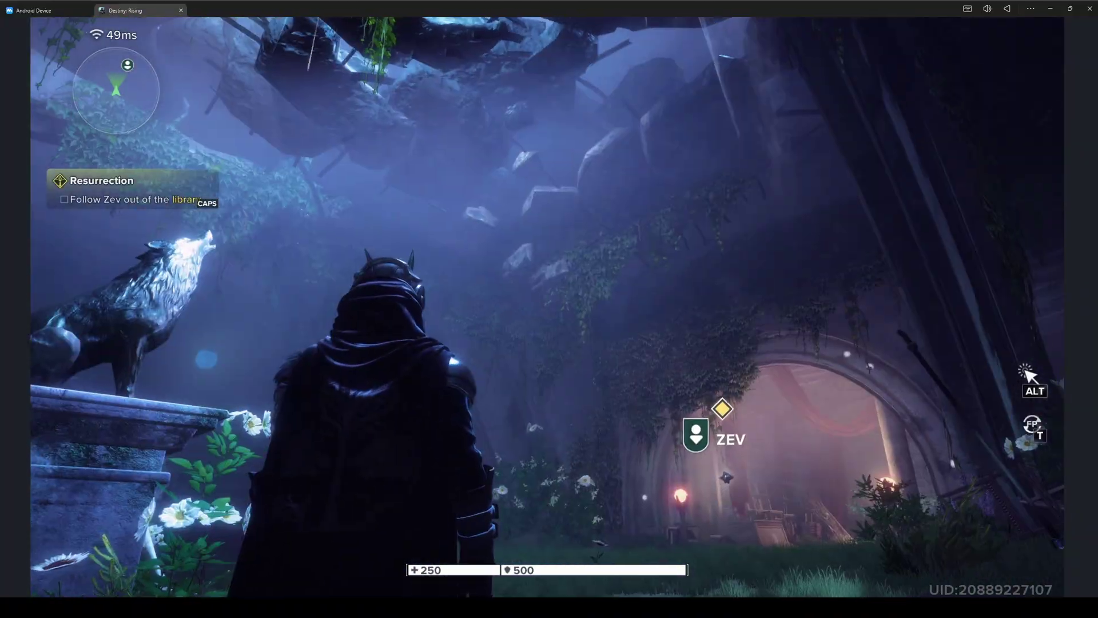
{"action": "key", "text": "w"}
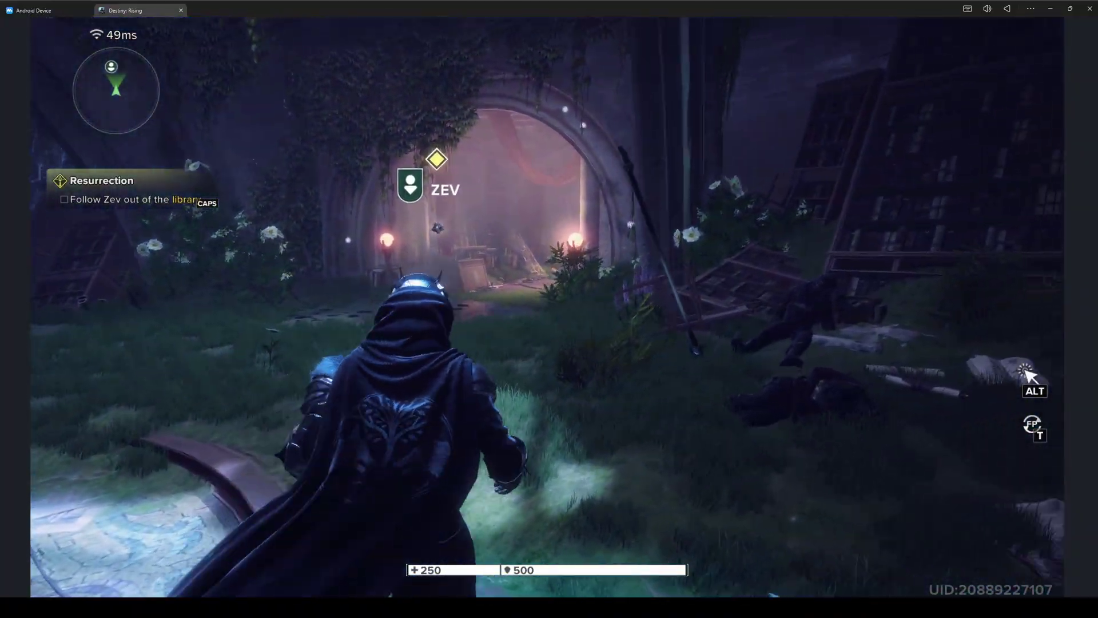
{"action": "key", "text": "s"}
{"action": "key", "text": "a"}
{"action": "key", "text": "w"}
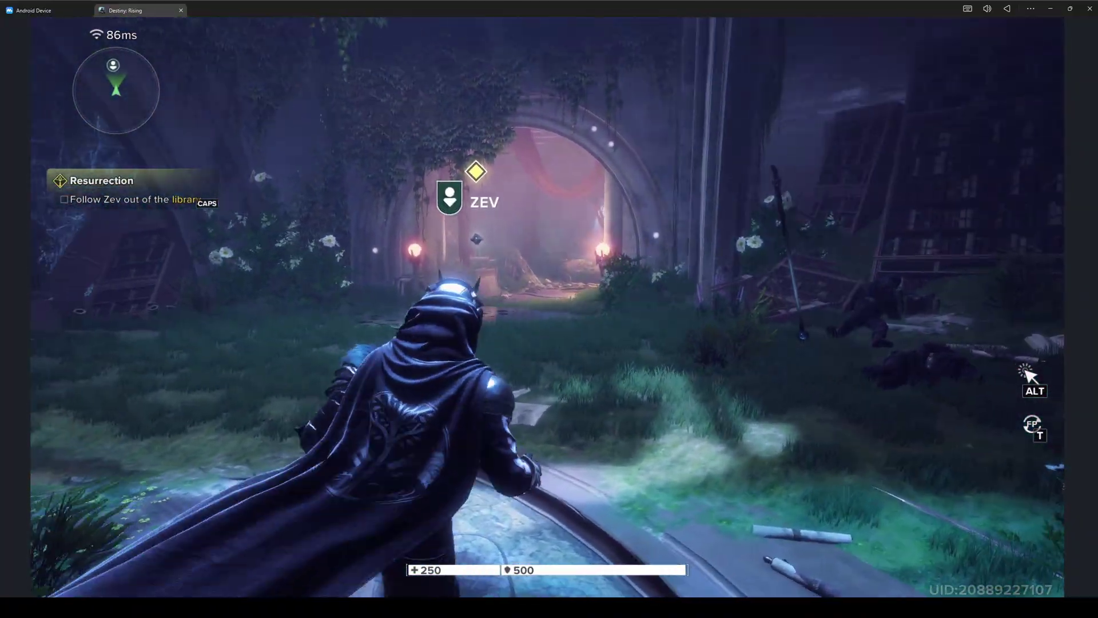
{"action": "key", "text": "w"}
{"action": "key", "text": "Escape"}
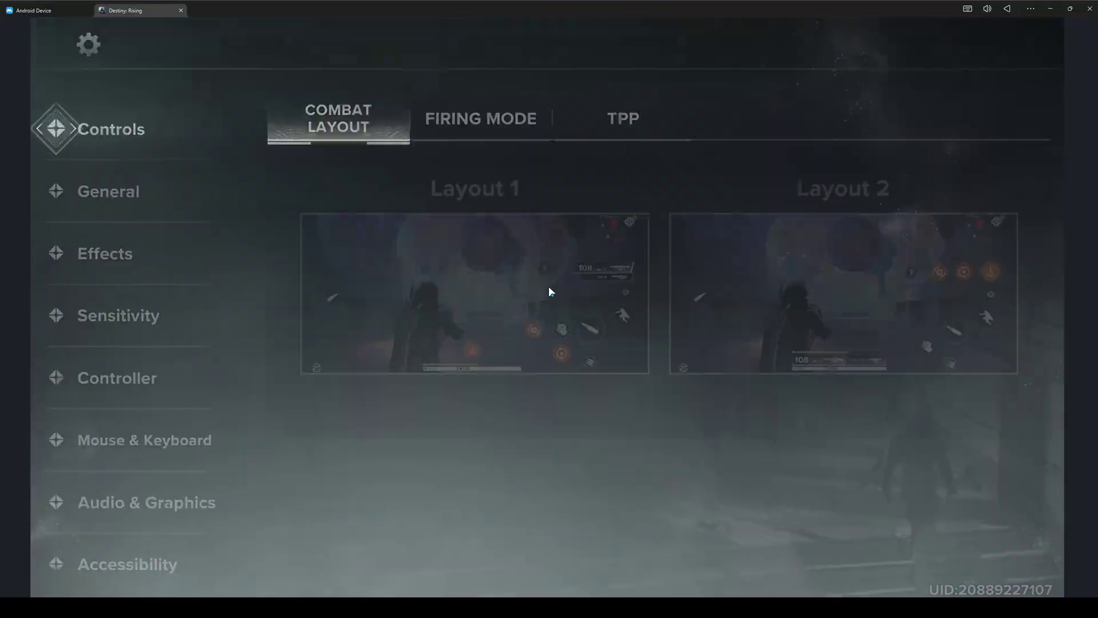
{"action": "key", "text": "Escape"}
Step: Switch to Lossless Scaling and check the frame generation types of the Default profile, keeping LSFG 3.1
{"action": "key", "text": "alt+Tab"}
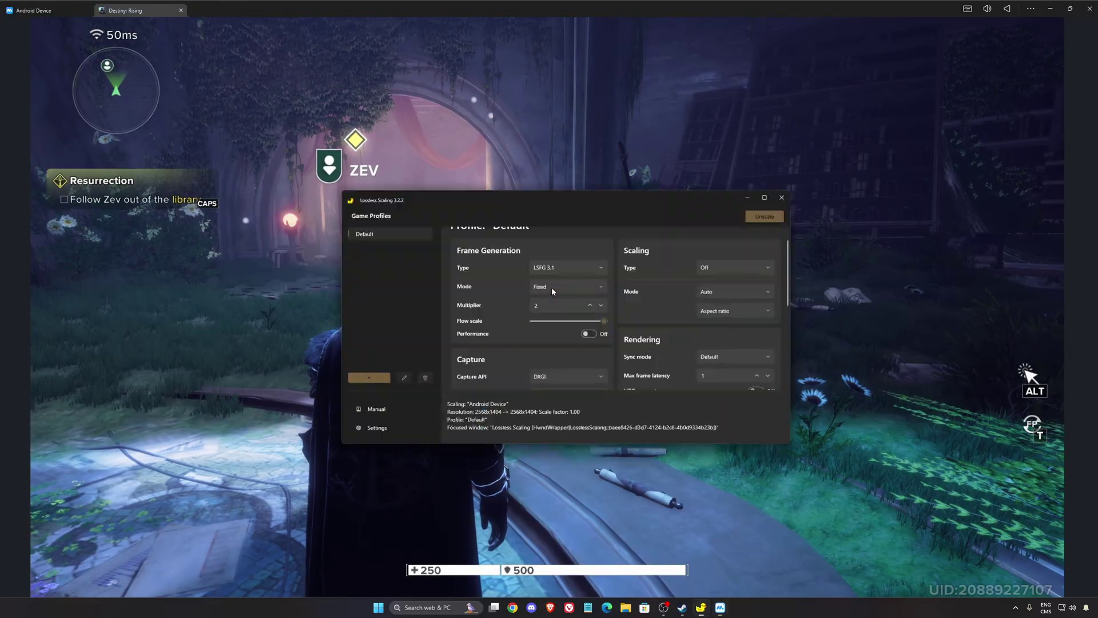
{"action": "left_click_drag", "start_coordinate": [686, 158], "coordinate": [686, 152]}
{"action": "scroll", "coordinate": [598, 216], "scroll_direction": "up", "scroll_amount": 1}
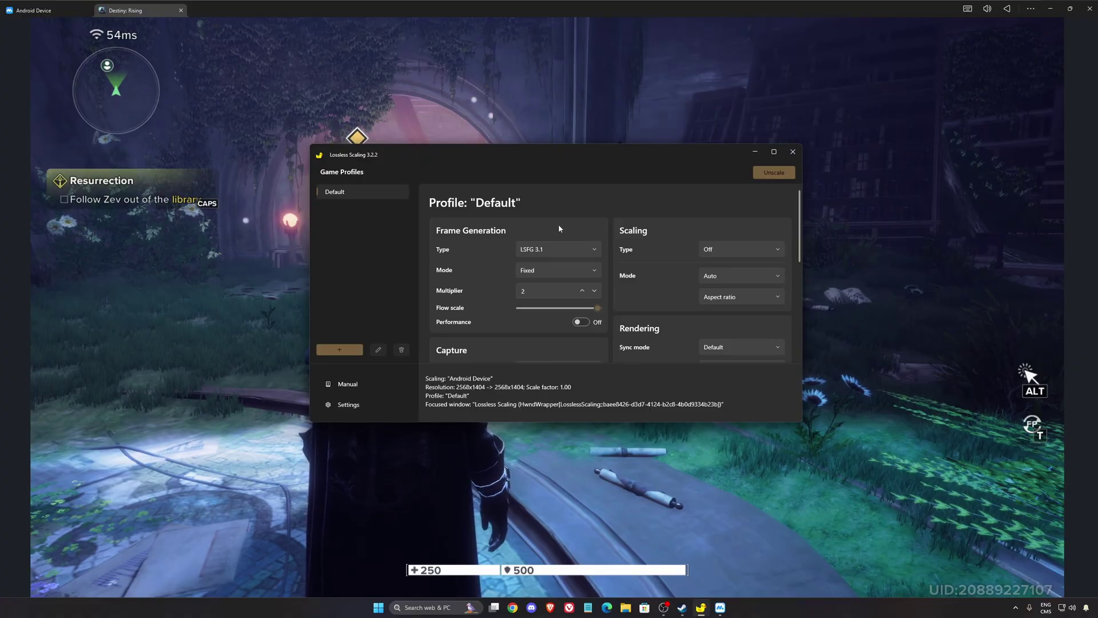
{"action": "scroll", "coordinate": [492, 222], "scroll_direction": "down", "scroll_amount": 1}
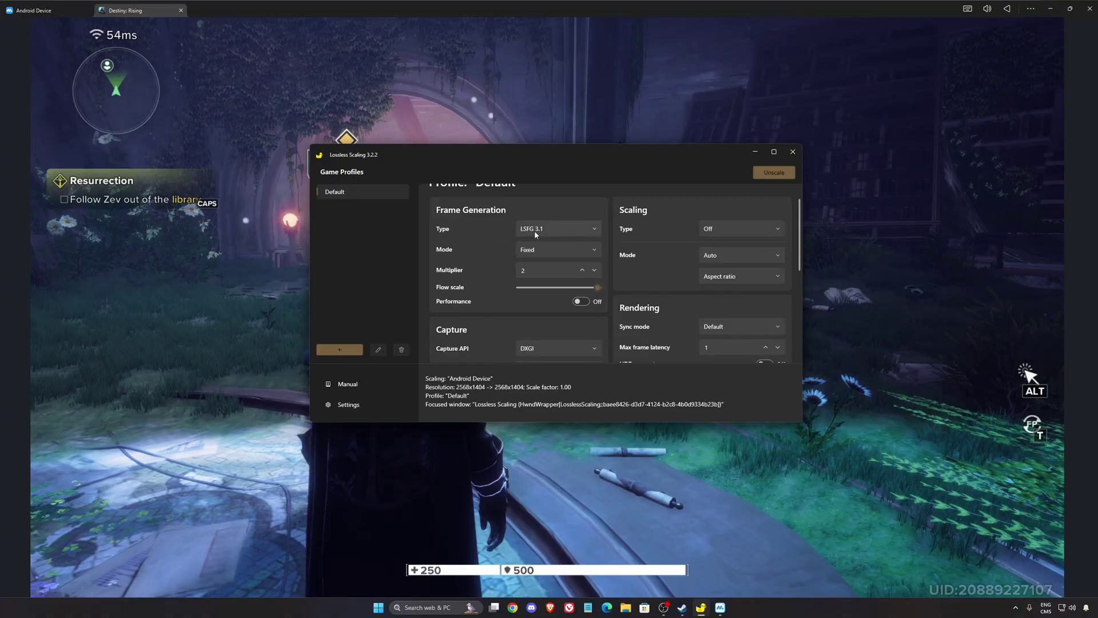
{"action": "left_click", "coordinate": [558, 232]}
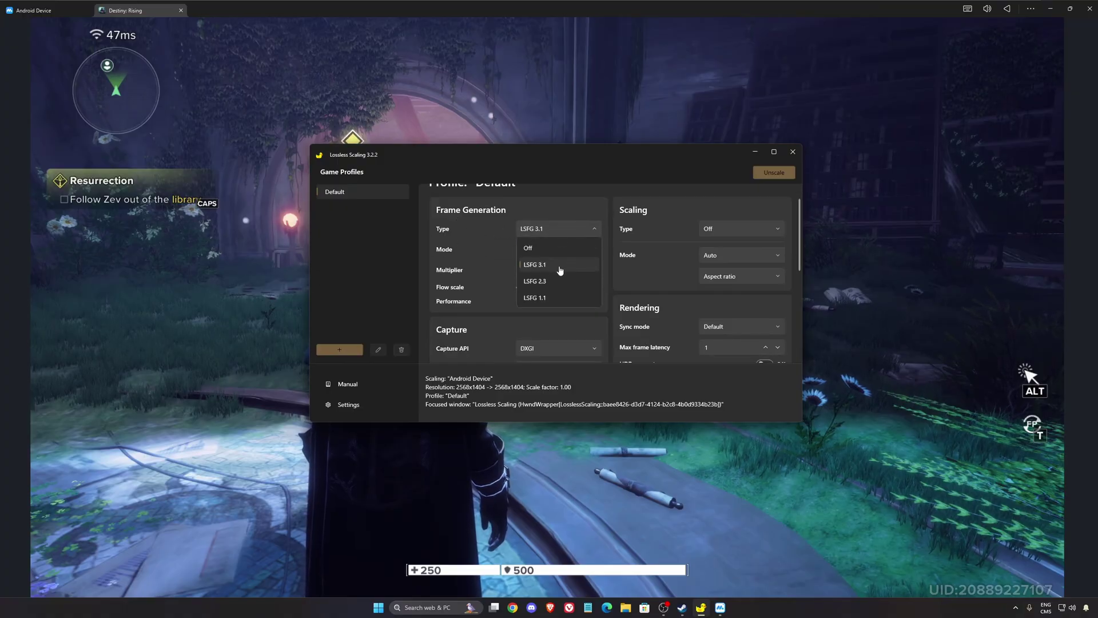
{"action": "left_click", "coordinate": [558, 235]}
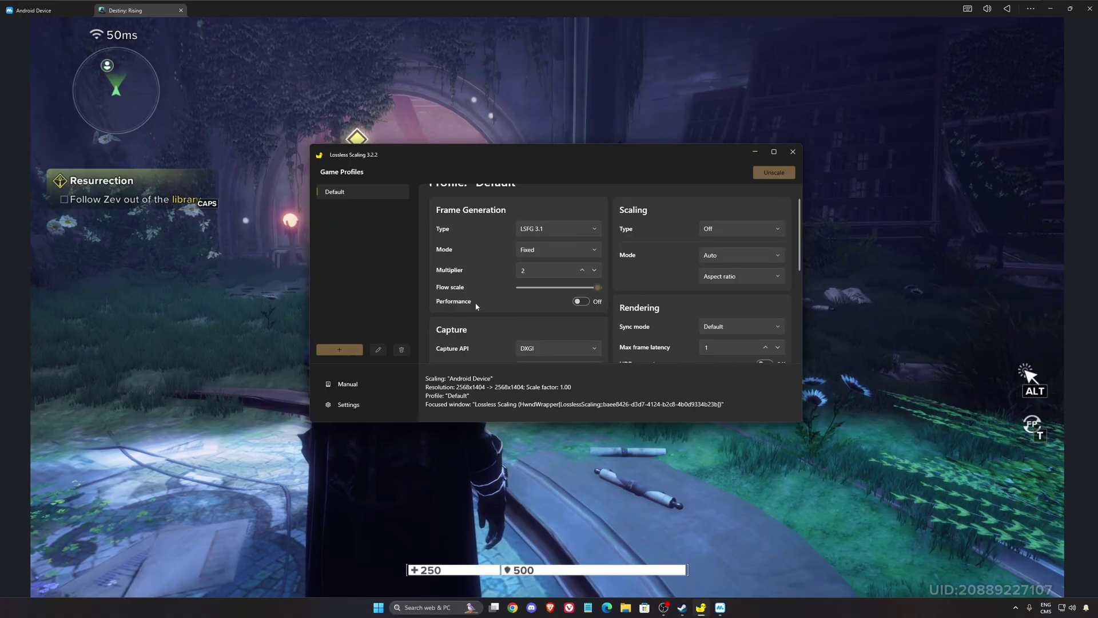
Step: Review the Default profile's capture, scaling and rendering settings and minimize the Lossless Scaling window
{"action": "scroll", "coordinate": [642, 309], "scroll_direction": "down", "scroll_amount": 1}
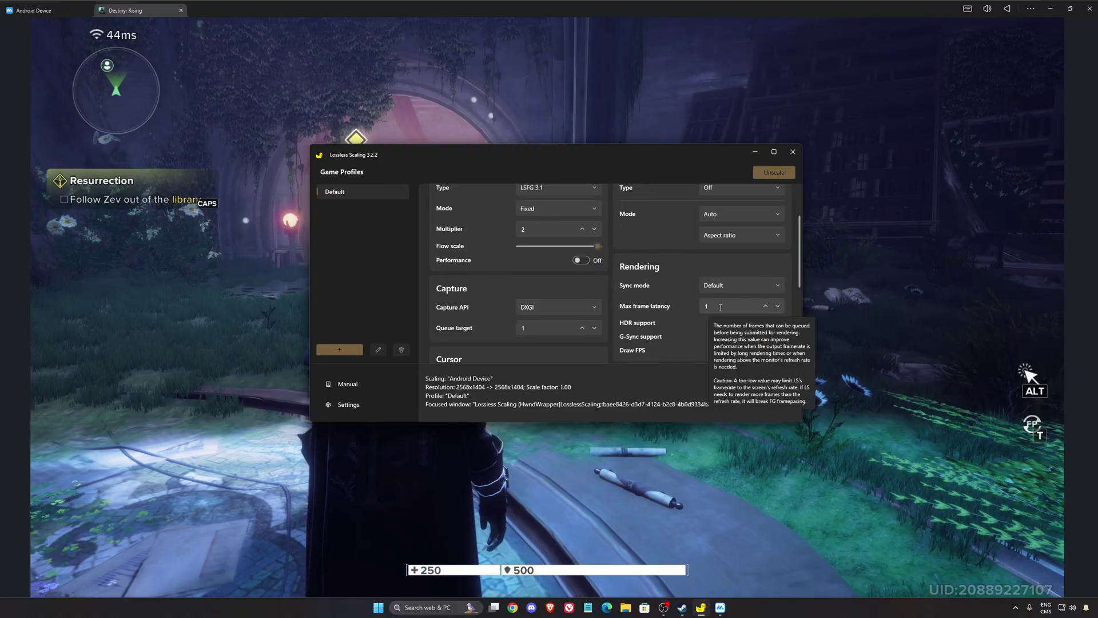
{"action": "scroll", "coordinate": [708, 355], "scroll_direction": "down", "scroll_amount": 2}
{"action": "scroll", "coordinate": [707, 343], "scroll_direction": "up", "scroll_amount": 4}
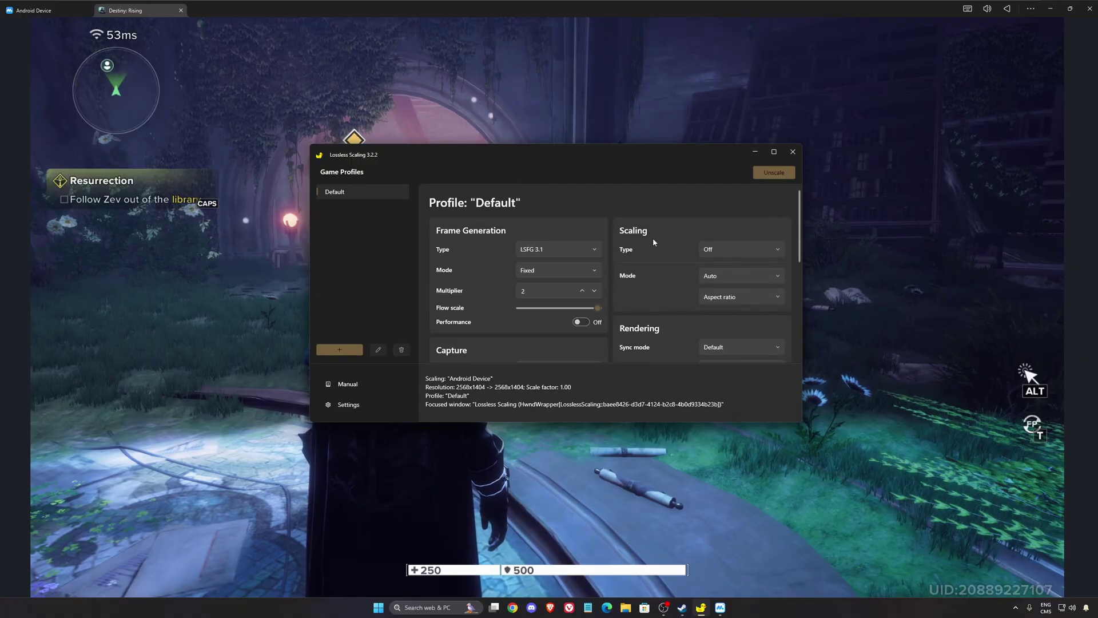
{"action": "left_click", "coordinate": [755, 153]}
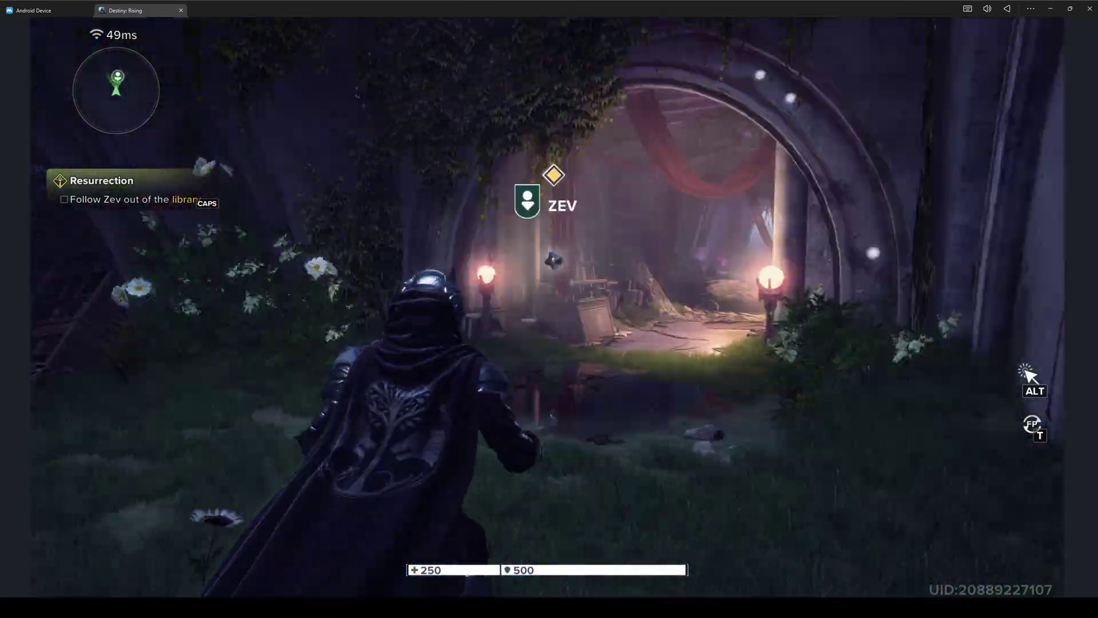
Step: Run the character back and forth in front of the library archway to examine motion smoothness with frame generation
{"action": "key", "text": "s"}
{"action": "key", "text": "w"}
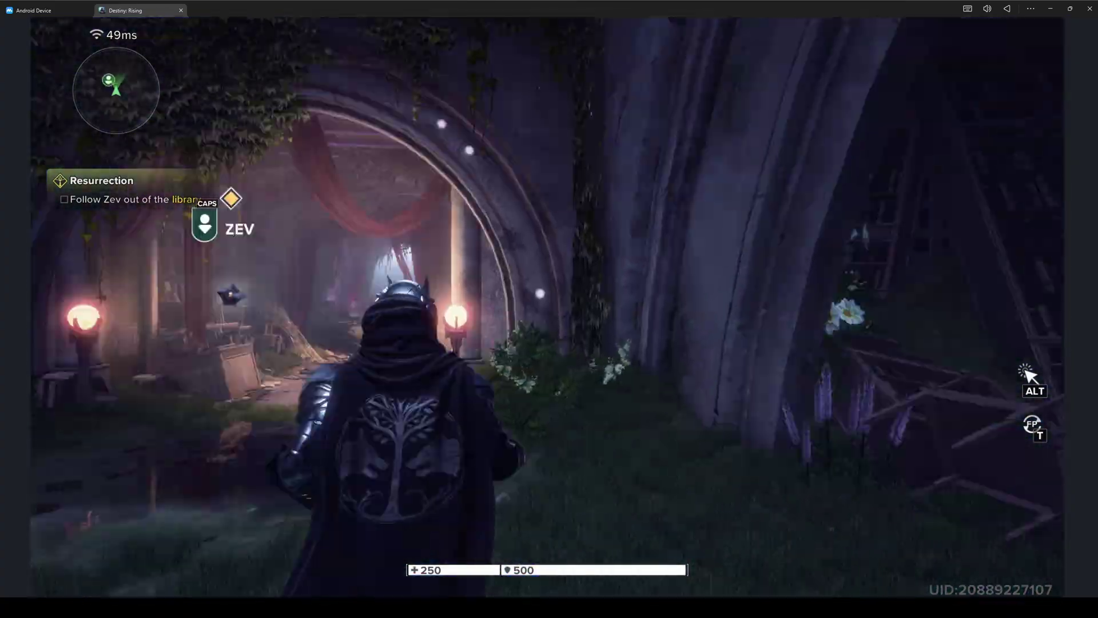
{"action": "key", "text": "s"}
{"action": "key", "text": "w"}
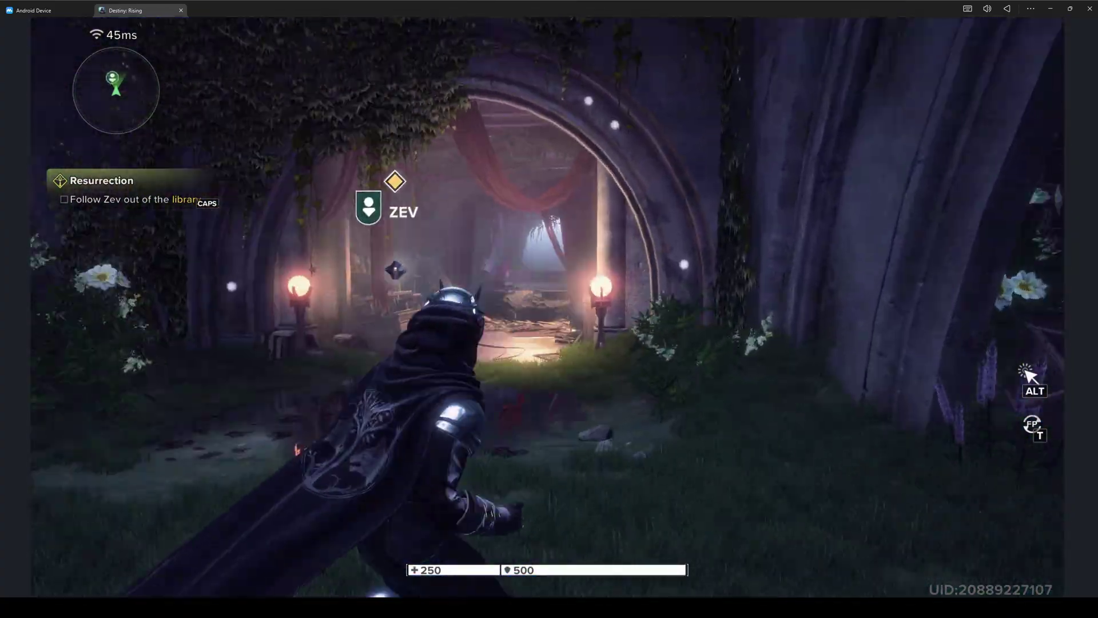
{"action": "key", "text": "s"}
{"action": "key", "text": "w"}
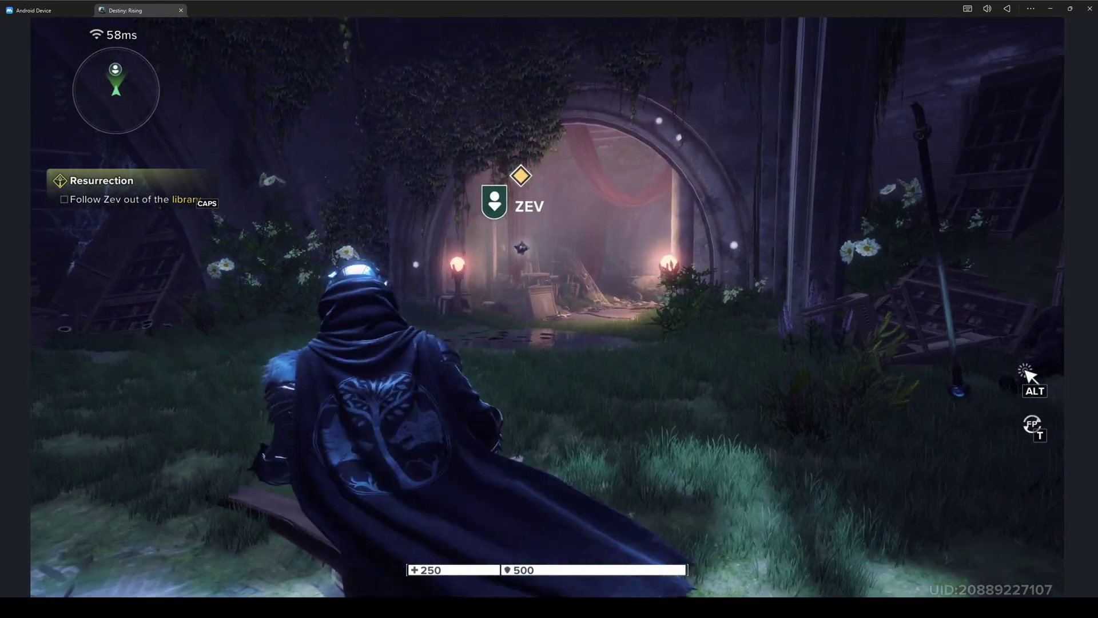
{"action": "key", "text": "w"}
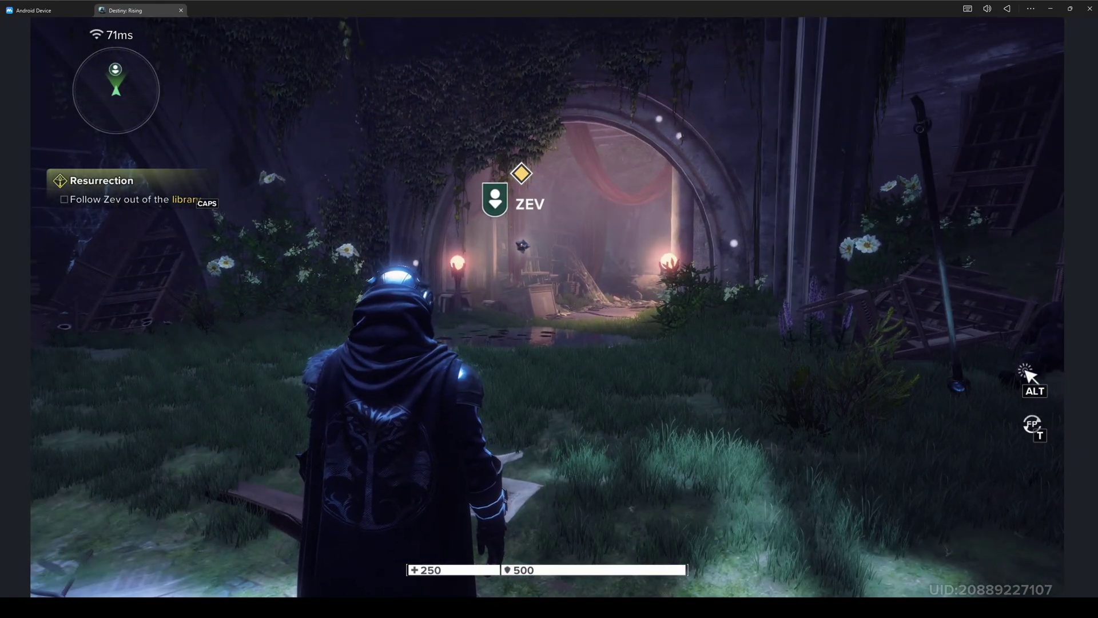
{"action": "key", "text": "w"}
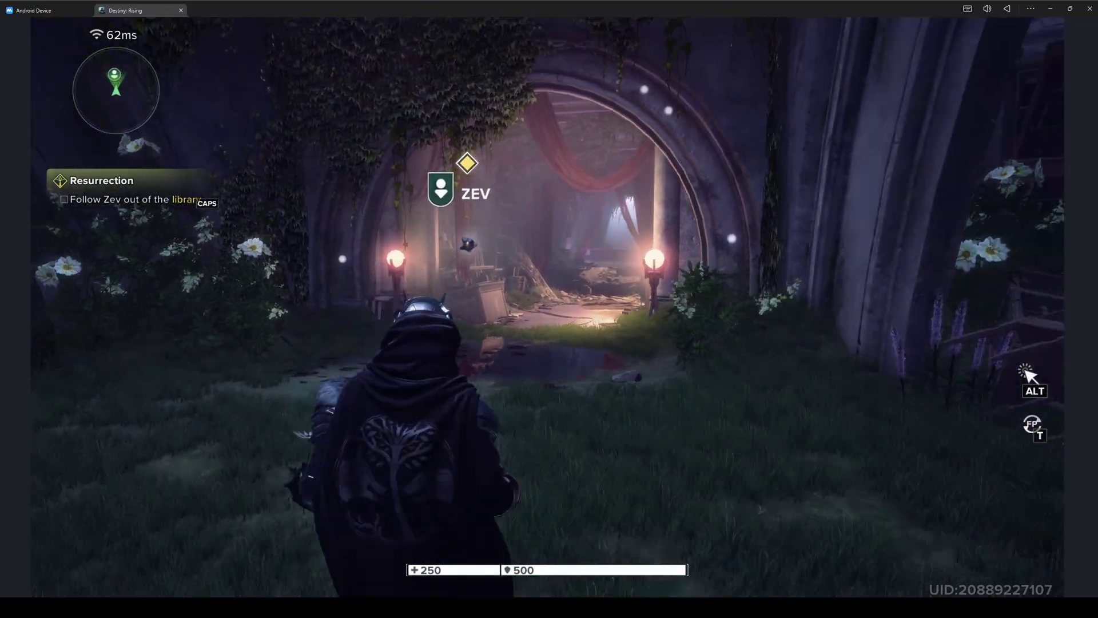
{"action": "key", "text": "s"}
{"action": "key", "text": "w"}
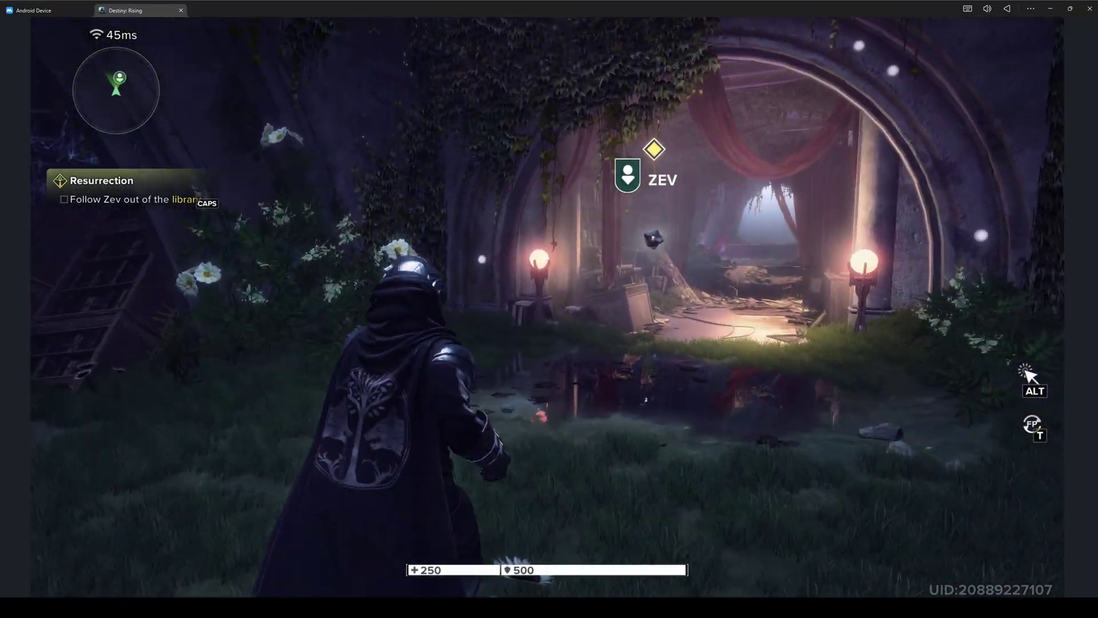
{"action": "key", "text": "w"}
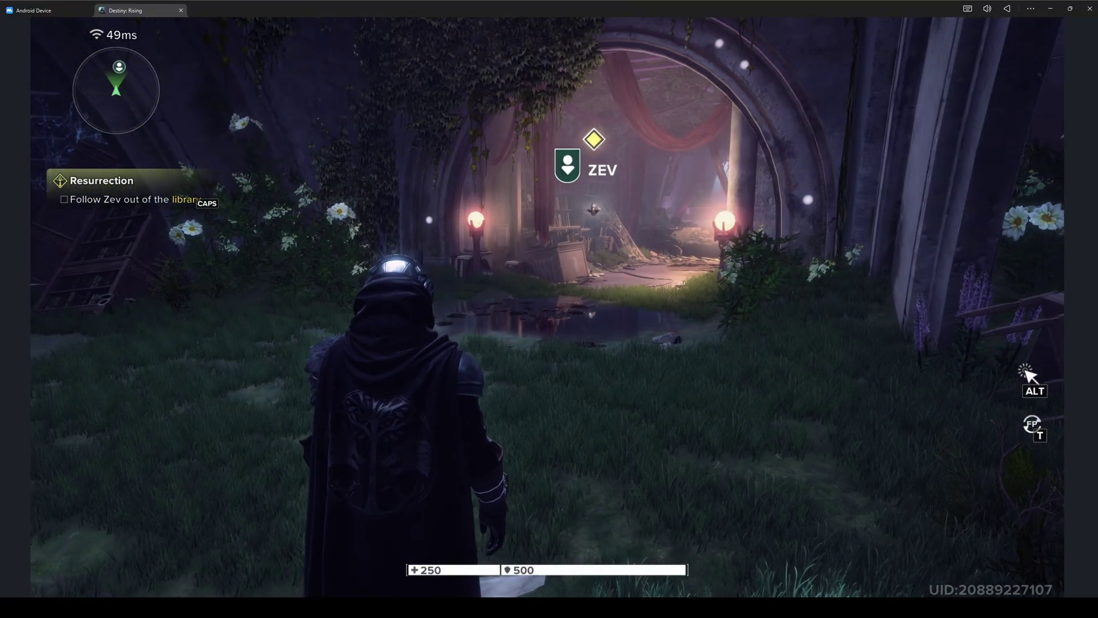